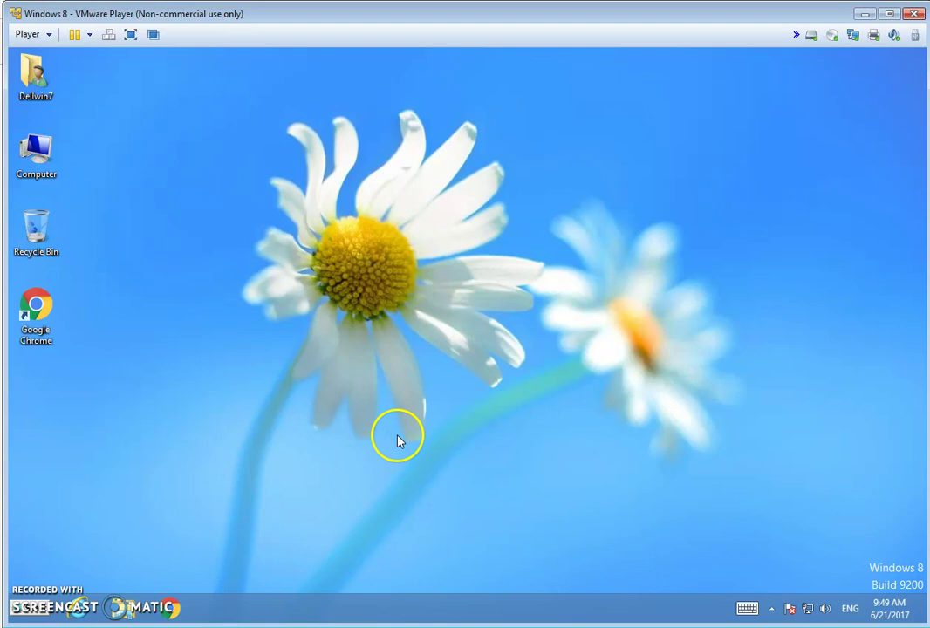
Step: Open the Language preferences in the Control Panel
{"action": "left_click", "coordinate": [39, 613]}
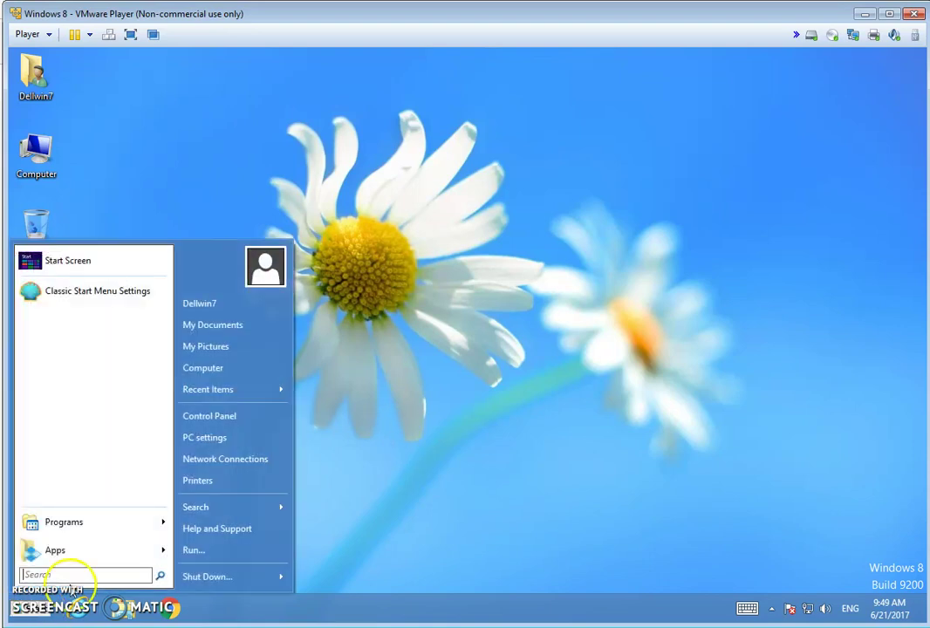
{"action": "left_click", "coordinate": [223, 420]}
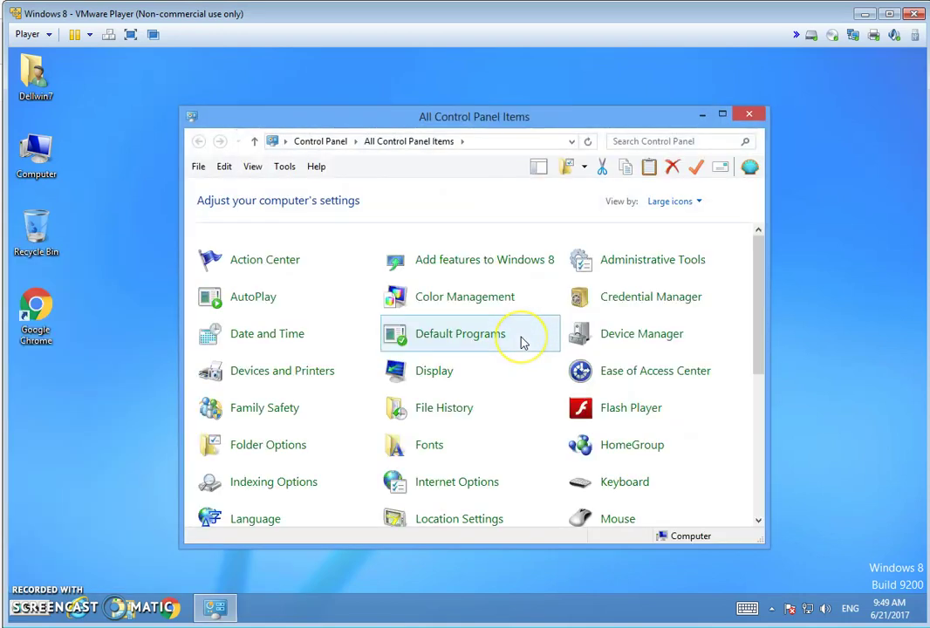
{"action": "left_click_drag", "start_coordinate": [757, 302], "coordinate": [762, 350]}
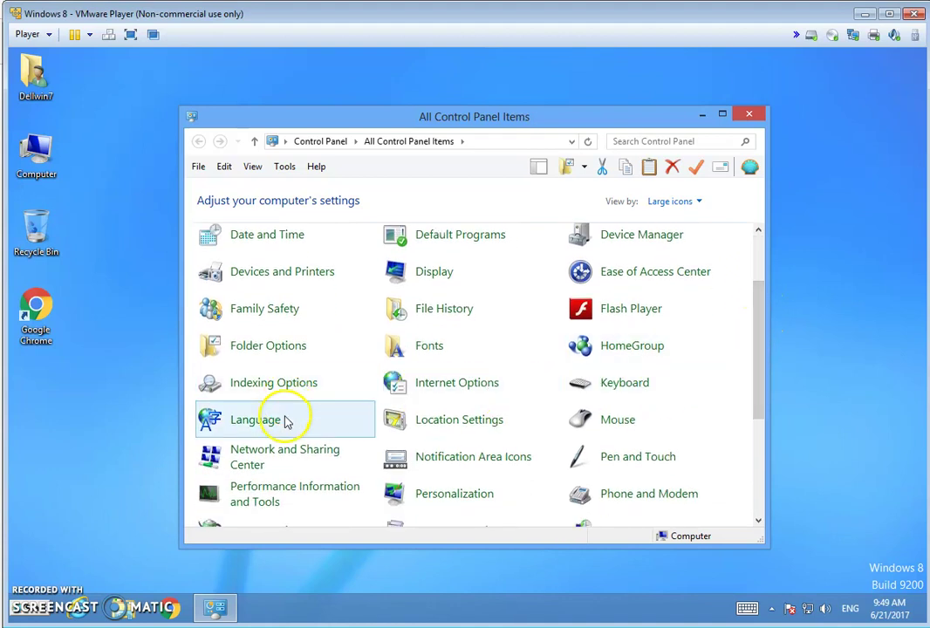
{"action": "left_click", "coordinate": [230, 423]}
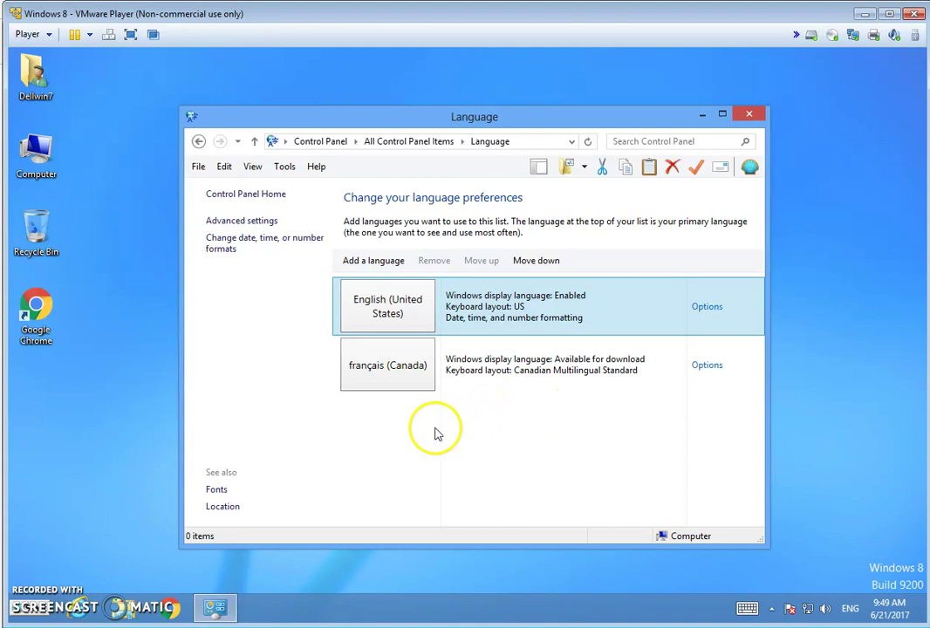
Step: Look through the languages available to add, view the regional variants of French, and return to the language preferences
{"action": "left_click", "coordinate": [377, 261]}
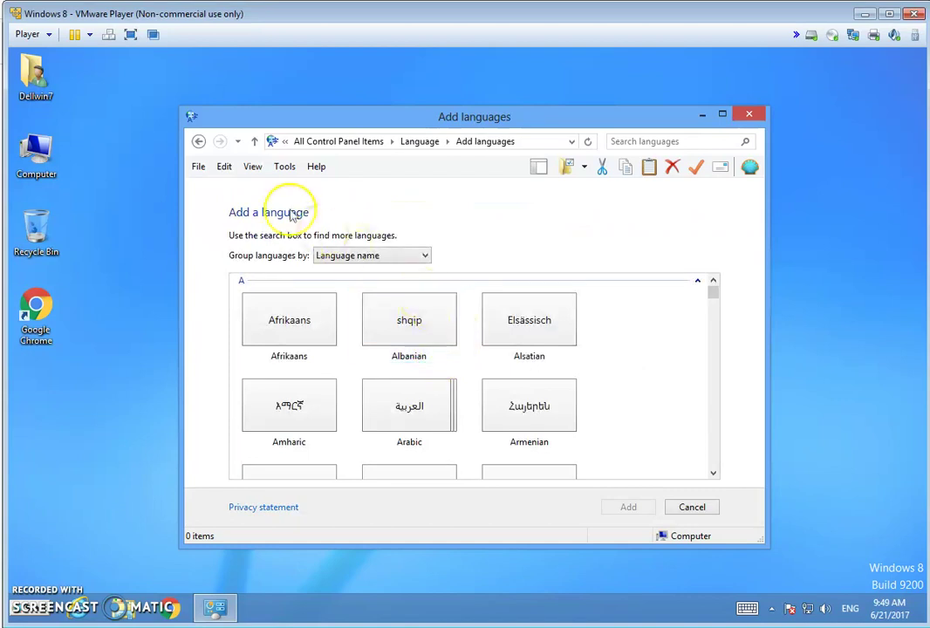
{"action": "left_click", "coordinate": [426, 255]}
{"action": "left_click", "coordinate": [427, 257]}
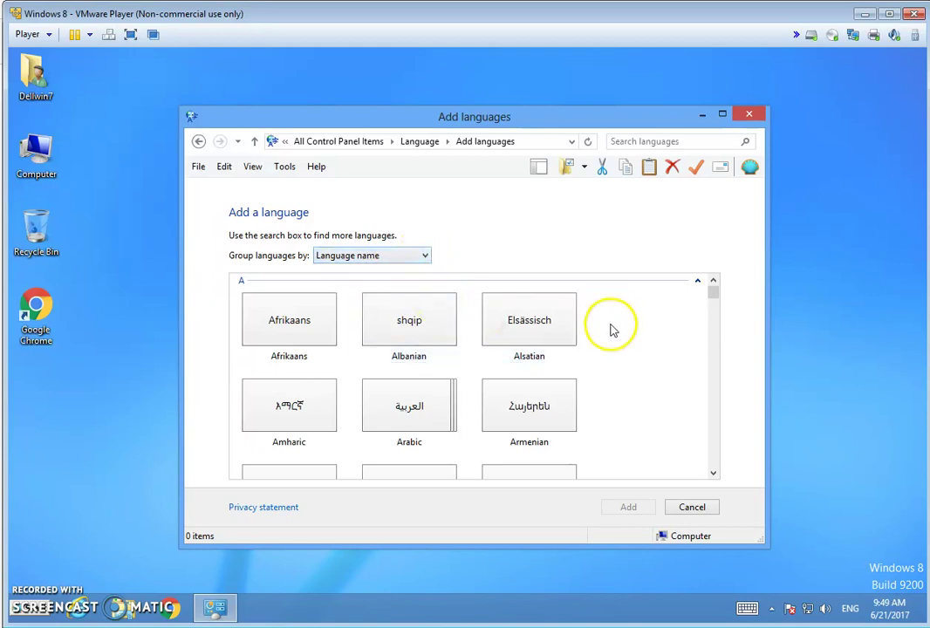
{"action": "left_click_drag", "start_coordinate": [710, 296], "coordinate": [717, 339]}
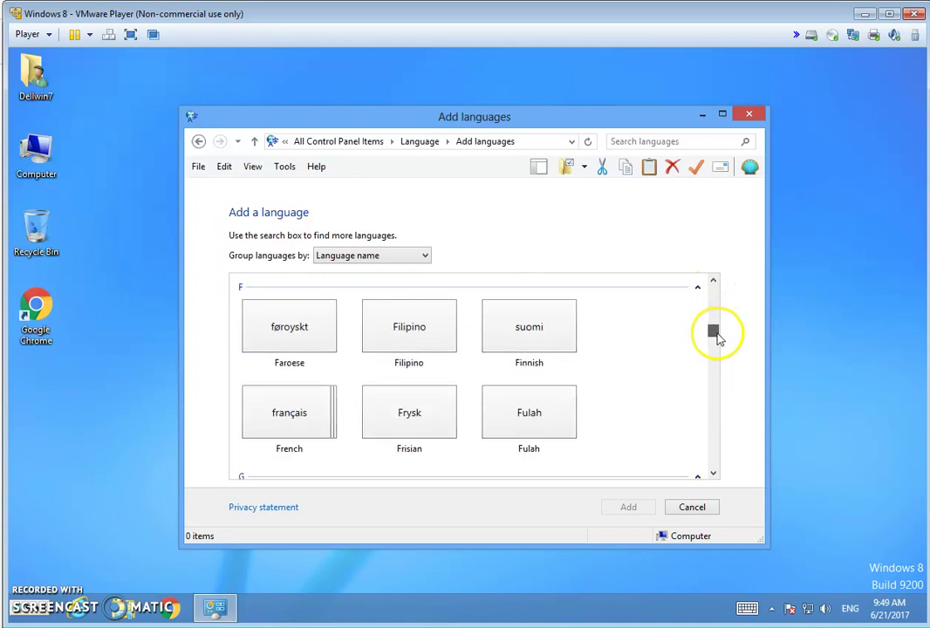
{"action": "left_click", "coordinate": [306, 412]}
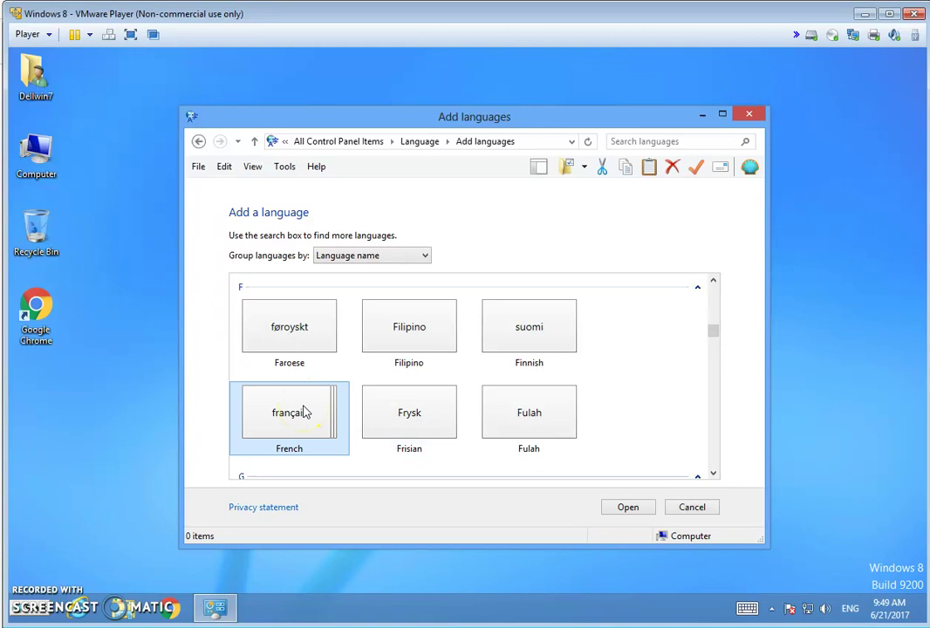
{"action": "left_click", "coordinate": [619, 506]}
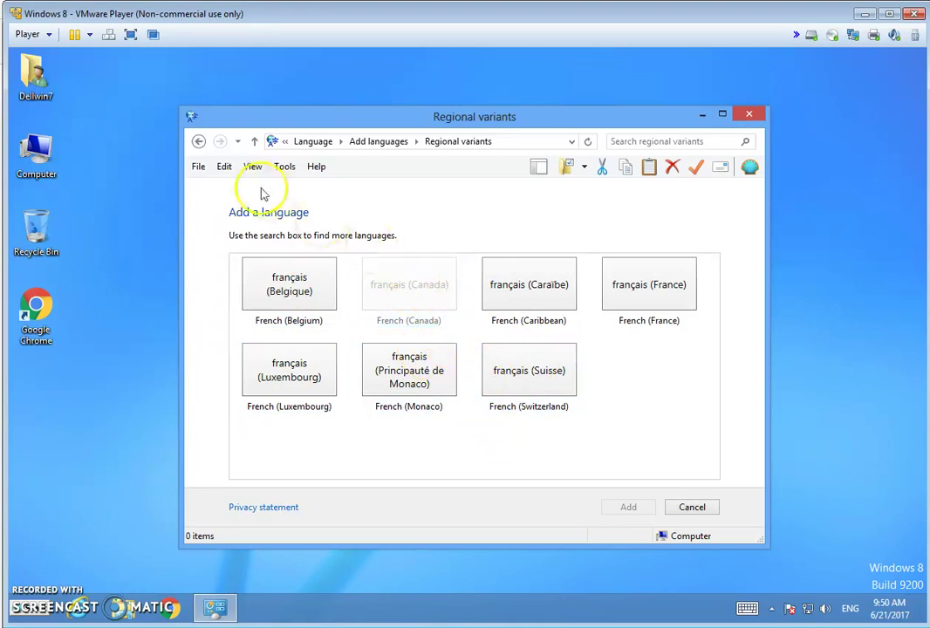
{"action": "left_click", "coordinate": [198, 145]}
{"action": "left_click", "coordinate": [292, 275]}
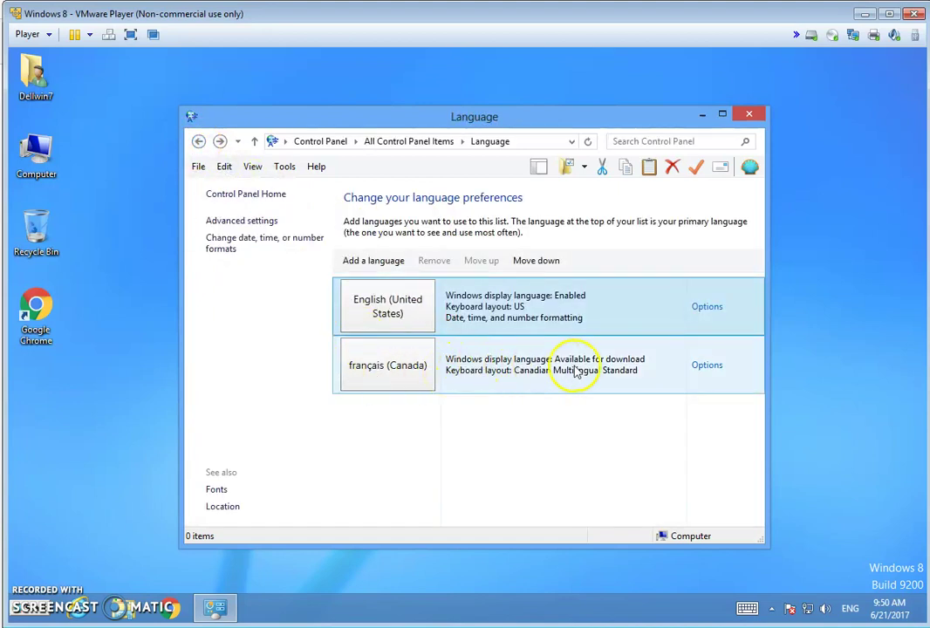
Step: Download and install the French (Canada) display language pack, allowing the installer to make changes, and close the installer when it finishes
{"action": "left_click", "coordinate": [707, 367]}
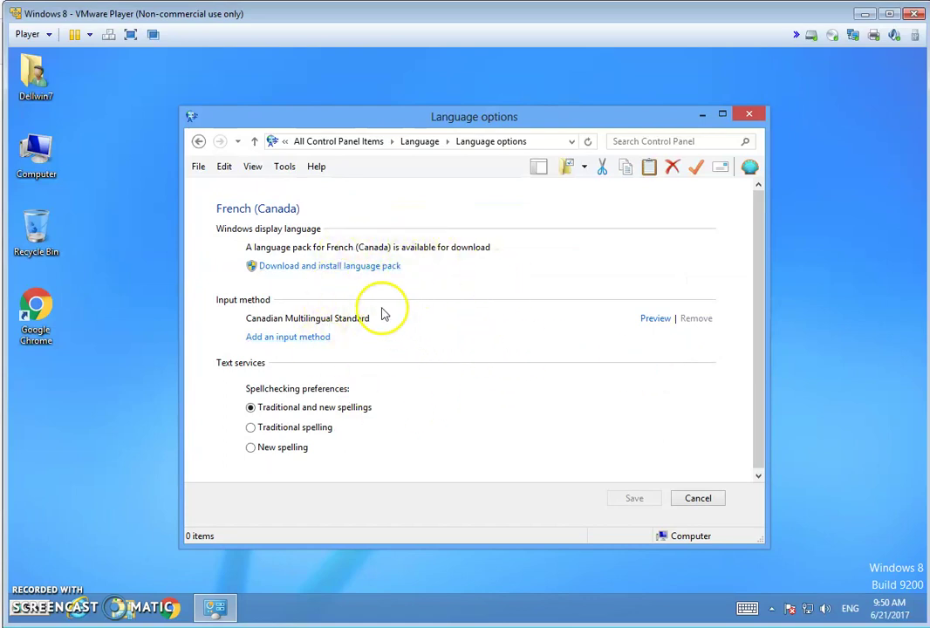
{"action": "left_click", "coordinate": [355, 273]}
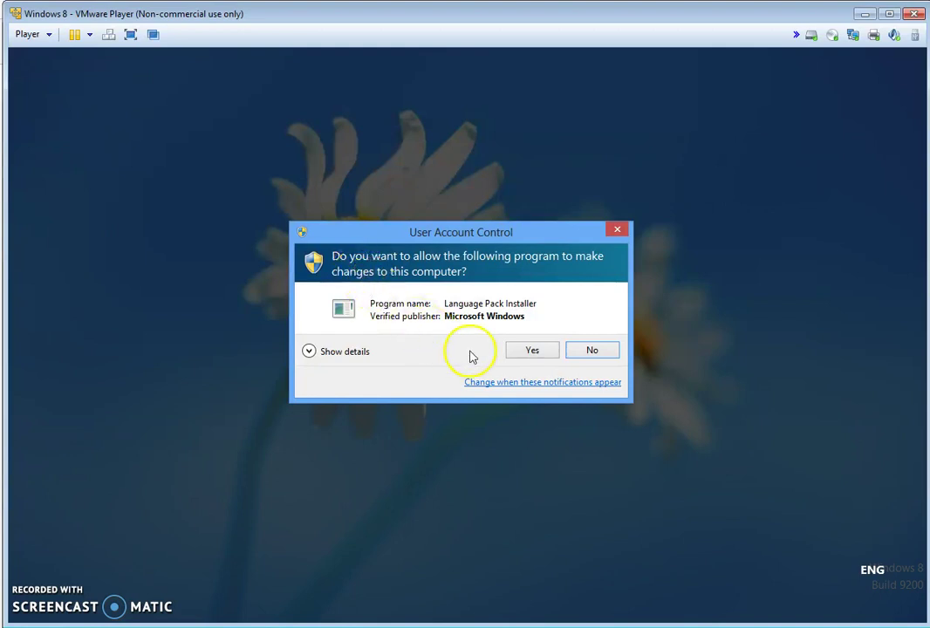
{"action": "left_click", "coordinate": [534, 351]}
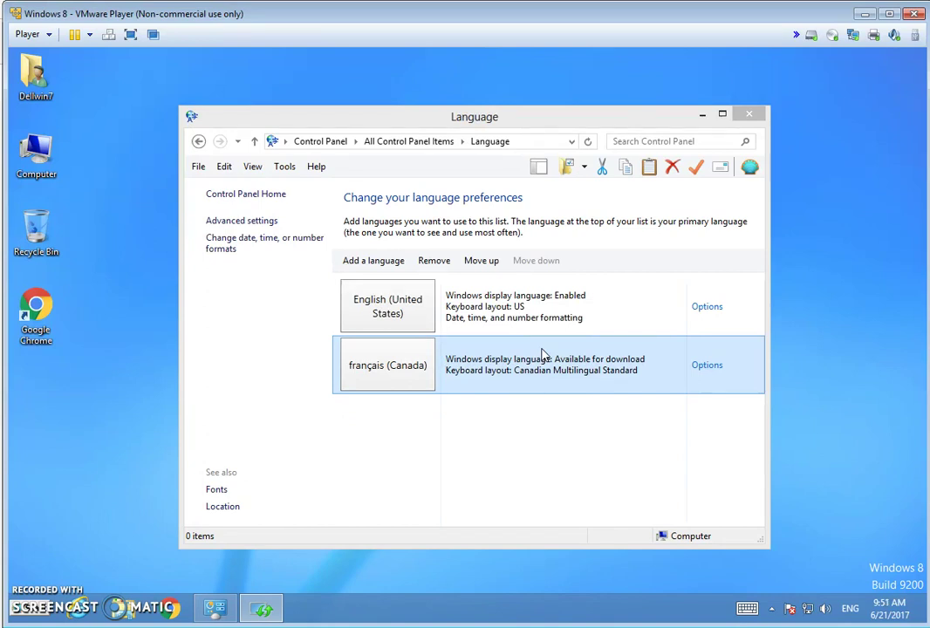
{"action": "mouse_move", "coordinate": [268, 612]}
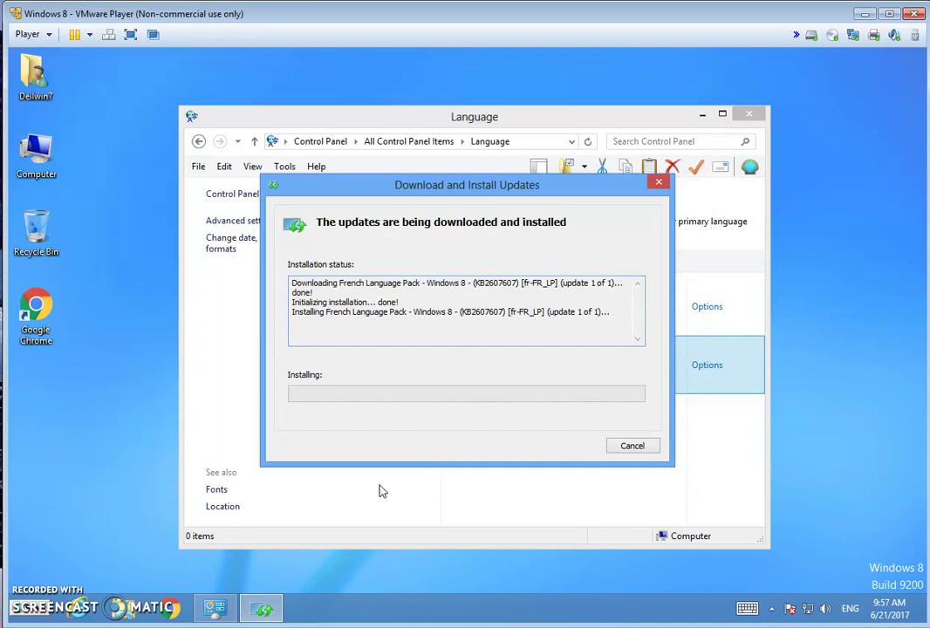
{"action": "left_click", "coordinate": [181, 570]}
{"action": "left_click", "coordinate": [247, 518]}
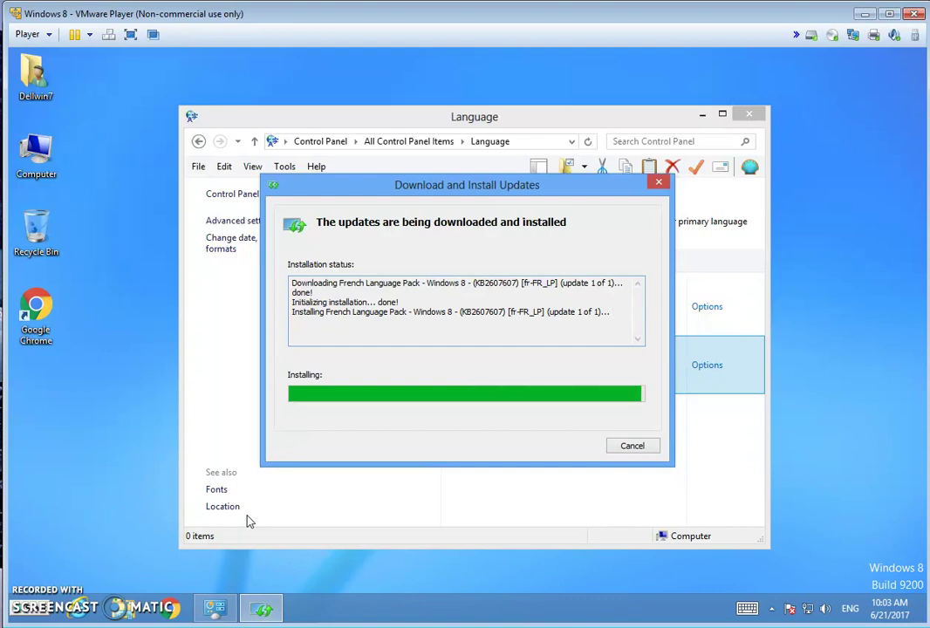
{"action": "left_click", "coordinate": [194, 506]}
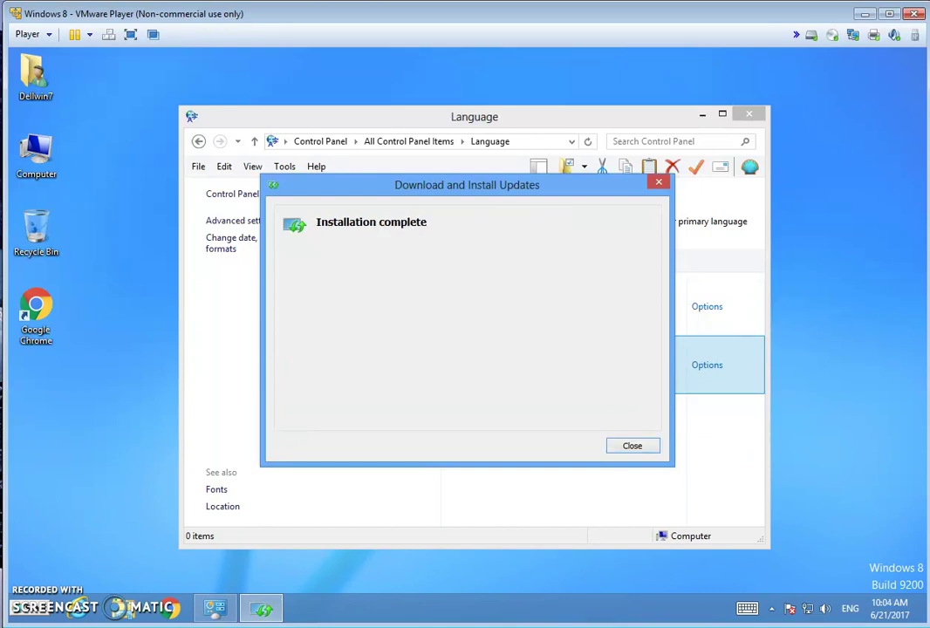
{"action": "left_click", "coordinate": [631, 445]}
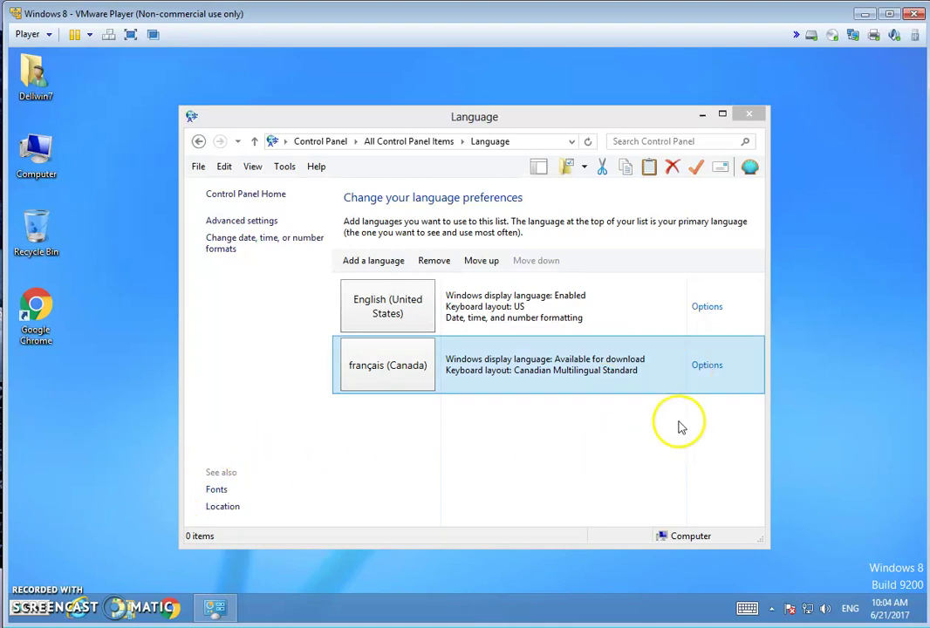
Step: Make French (Canada) the primary display language and log off immediately to apply it
{"action": "left_click", "coordinate": [709, 368]}
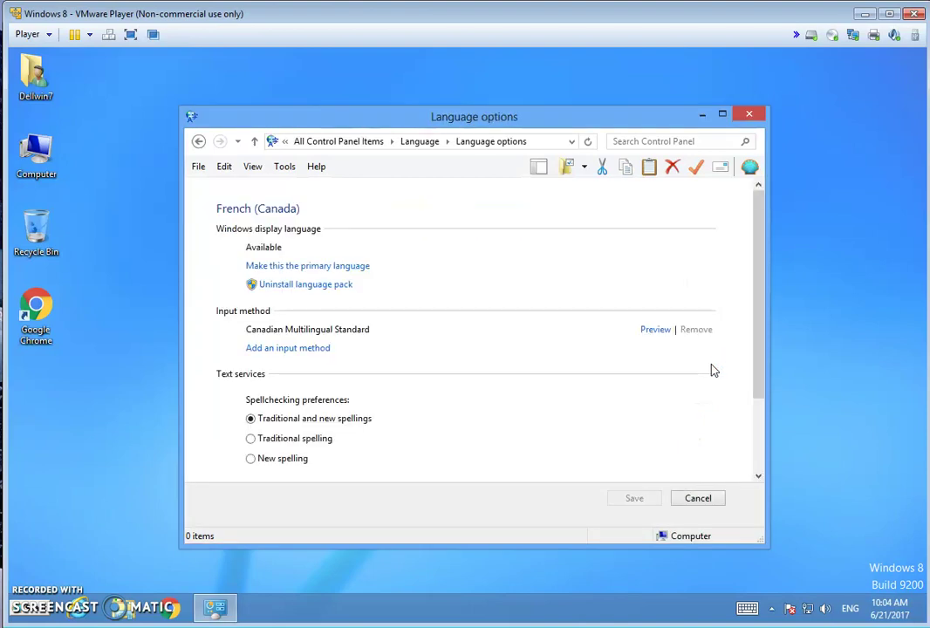
{"action": "left_click", "coordinate": [313, 271]}
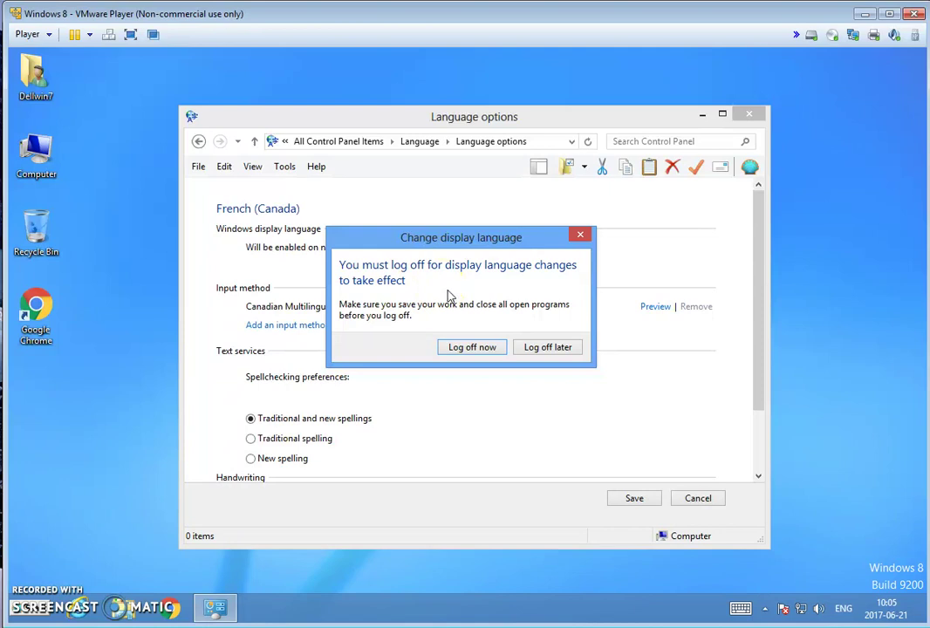
{"action": "left_click", "coordinate": [484, 347]}
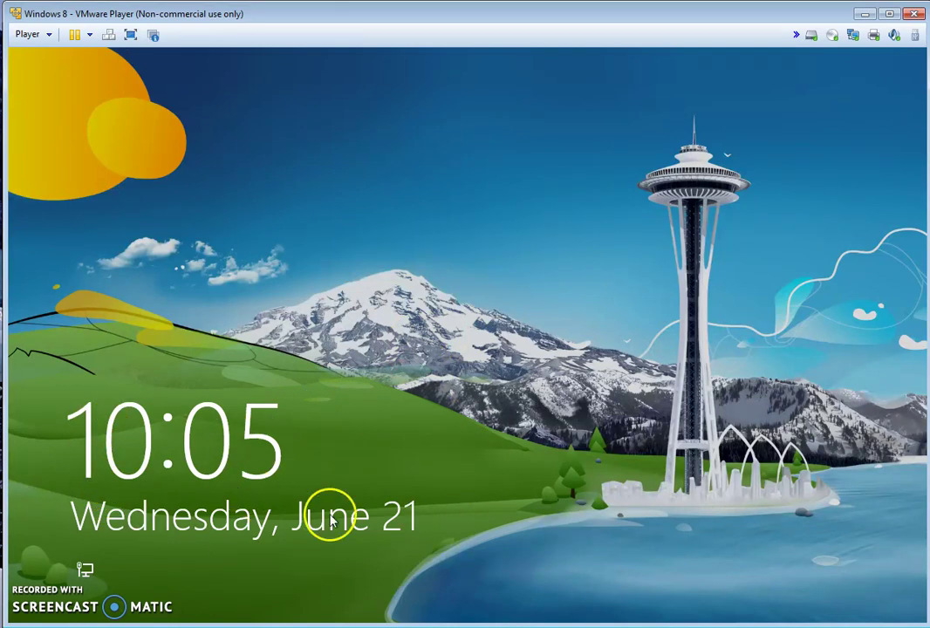
Step: Sign back in to the Dellwin7 account and go to the desktop
{"action": "left_click", "coordinate": [495, 519]}
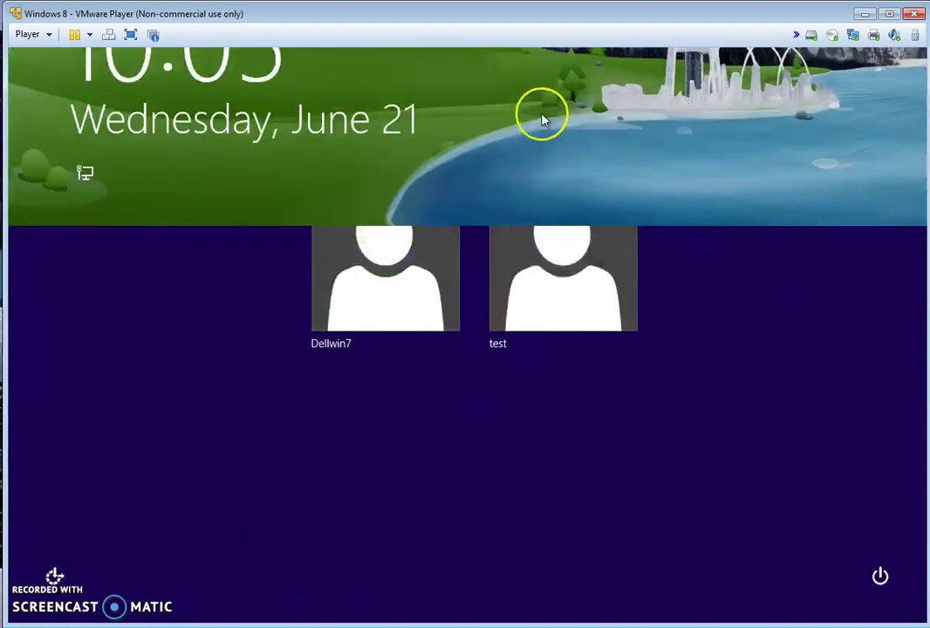
{"action": "left_click", "coordinate": [388, 286]}
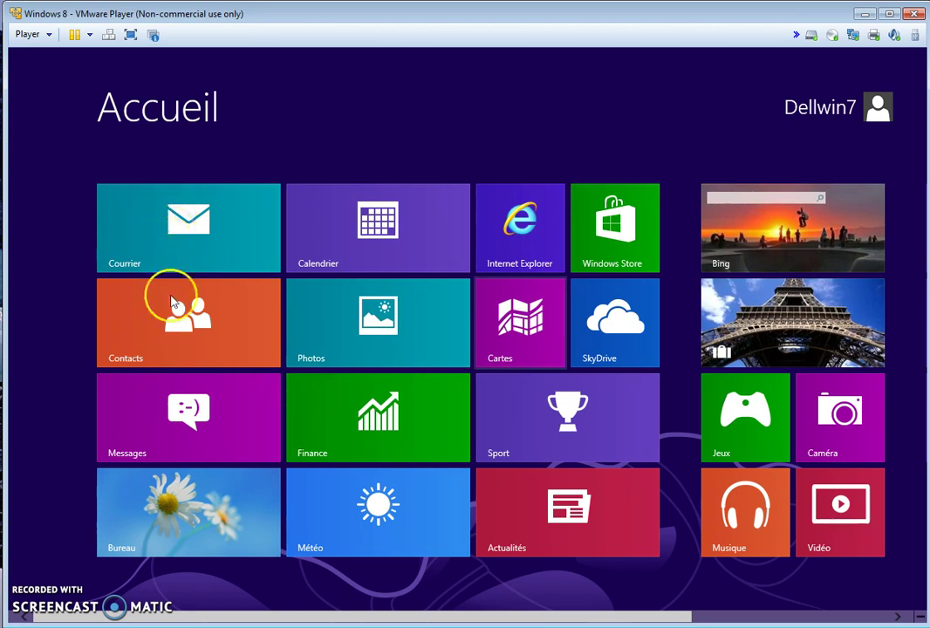
{"action": "left_click", "coordinate": [602, 411]}
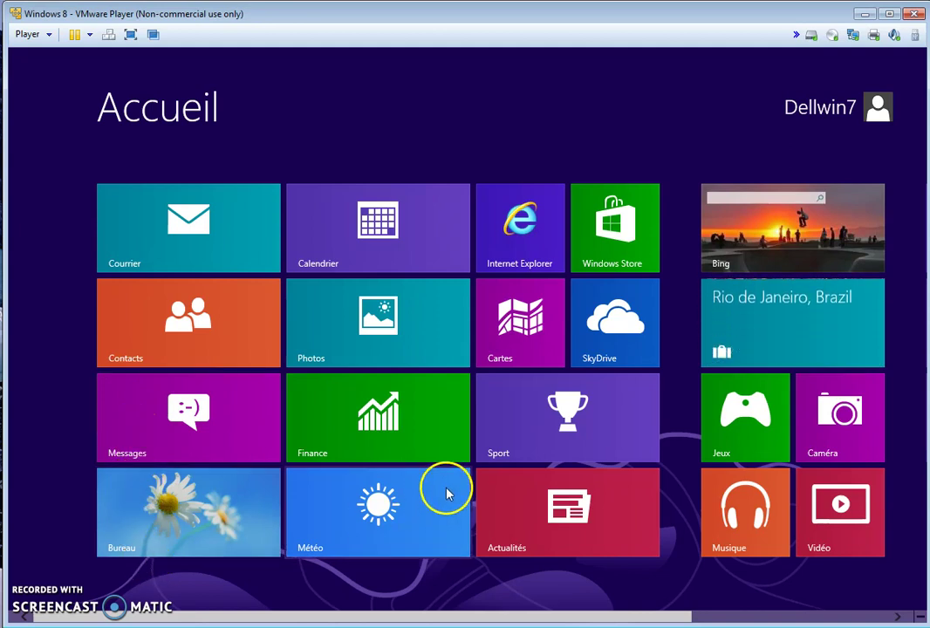
{"action": "left_click", "coordinate": [163, 522]}
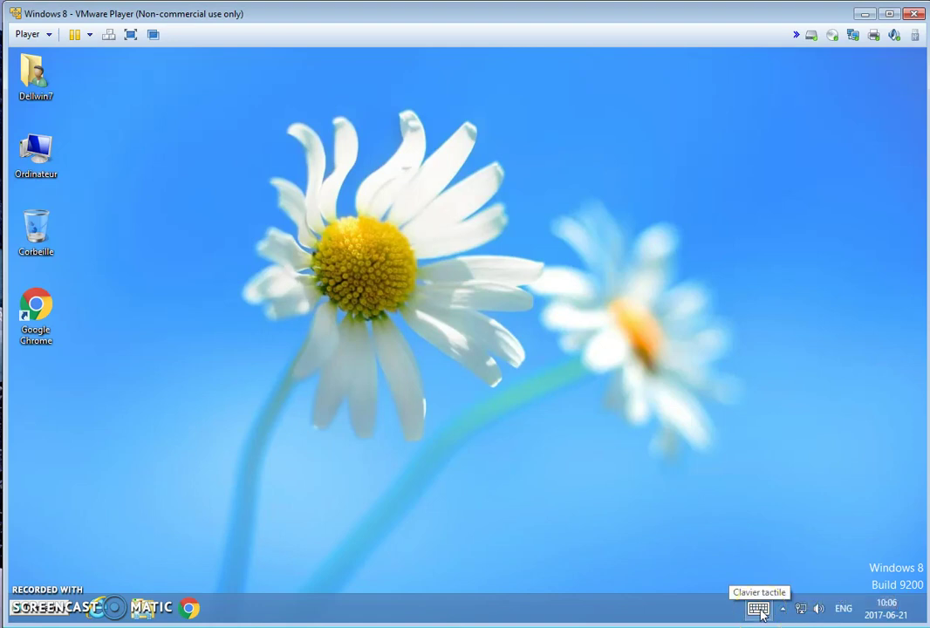
Step: Check the current input language and inspect the Start menu and its program list for the new display language
{"action": "left_click", "coordinate": [845, 610]}
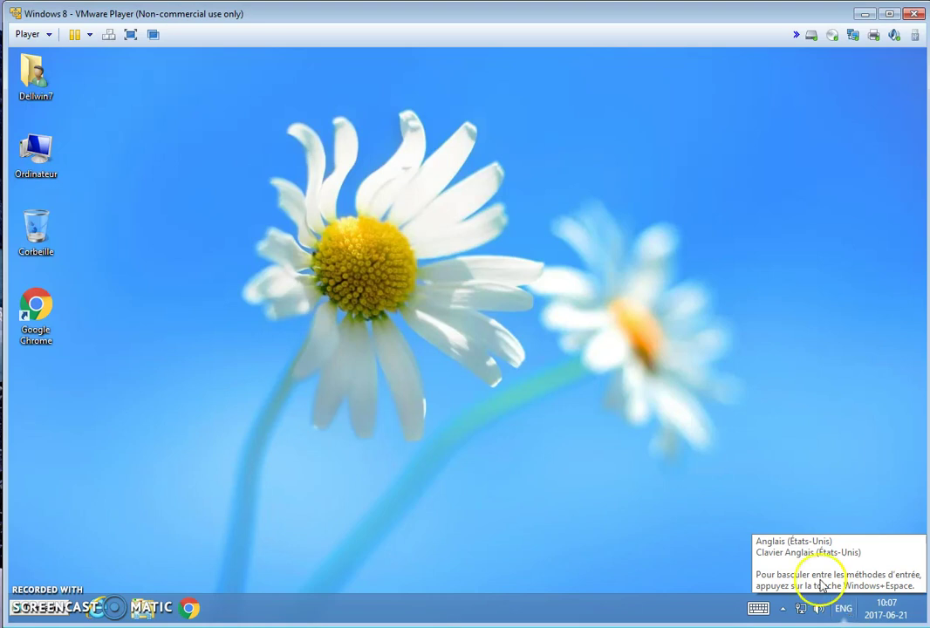
{"action": "left_click", "coordinate": [43, 615]}
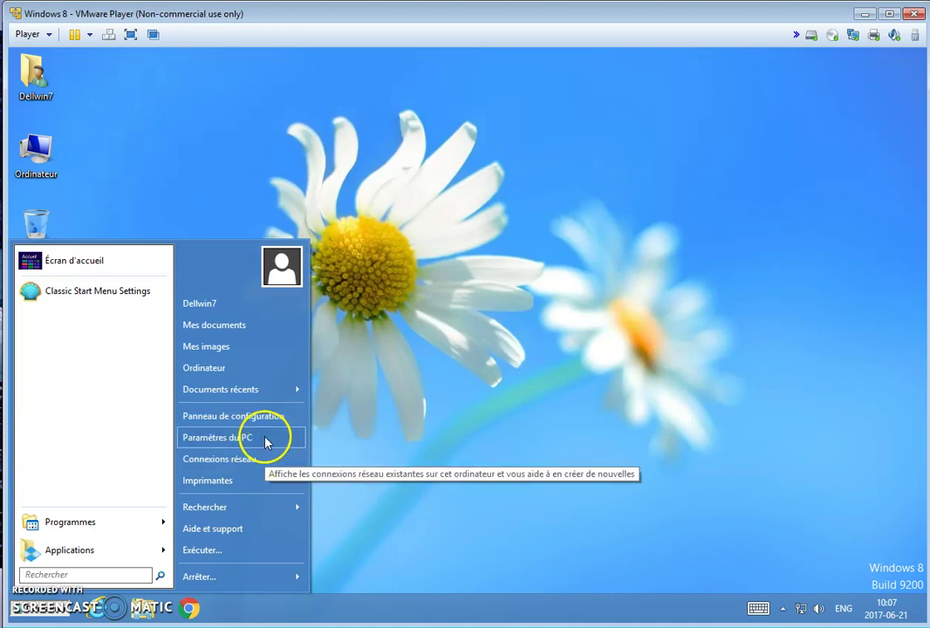
{"action": "mouse_move", "coordinate": [111, 518]}
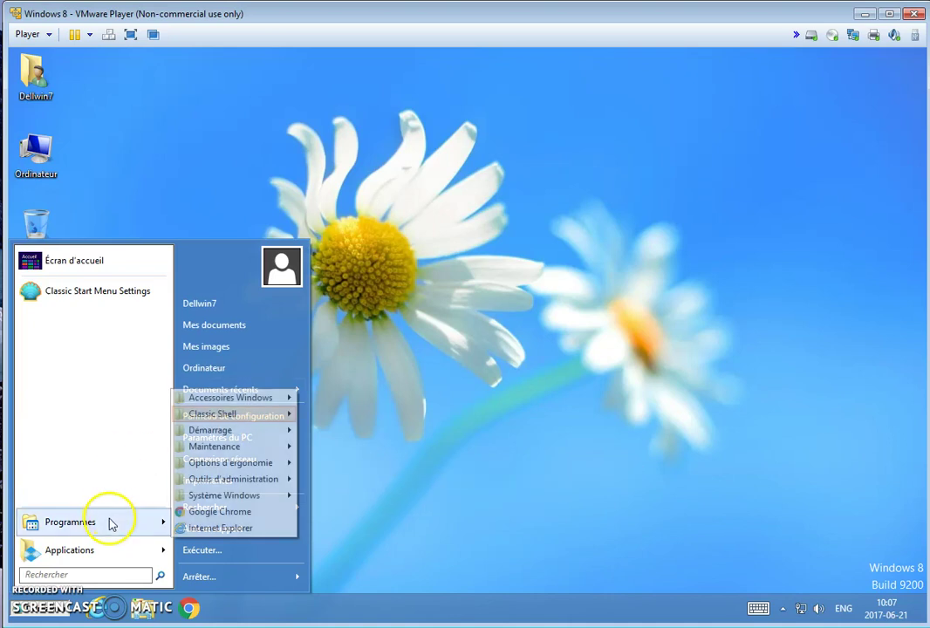
{"action": "left_click", "coordinate": [395, 486]}
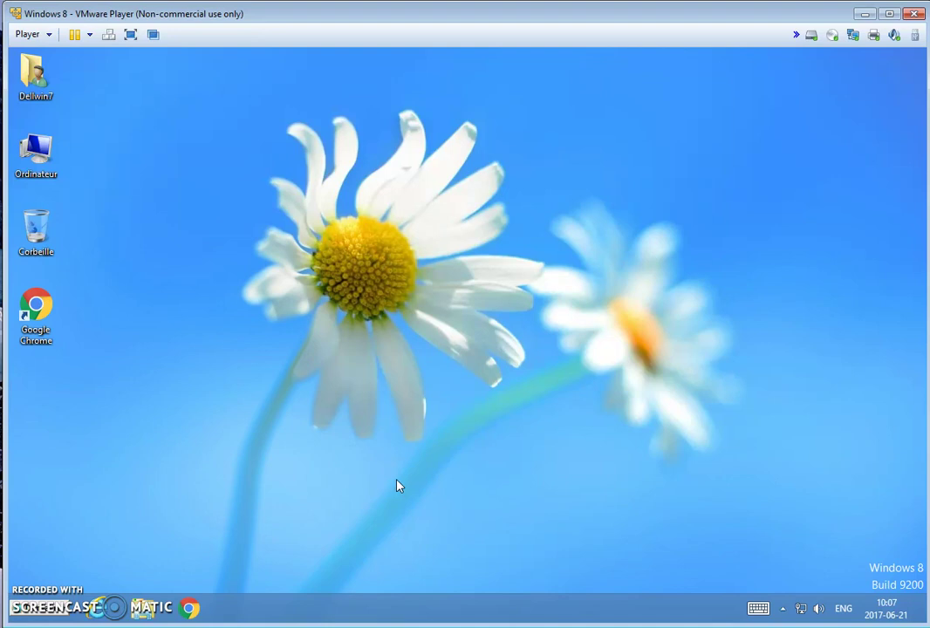
Step: Switch the keyboard input language to Français (Canada) with the Canadian multilingual layout
{"action": "left_click", "coordinate": [842, 609]}
{"action": "left_click", "coordinate": [773, 460]}
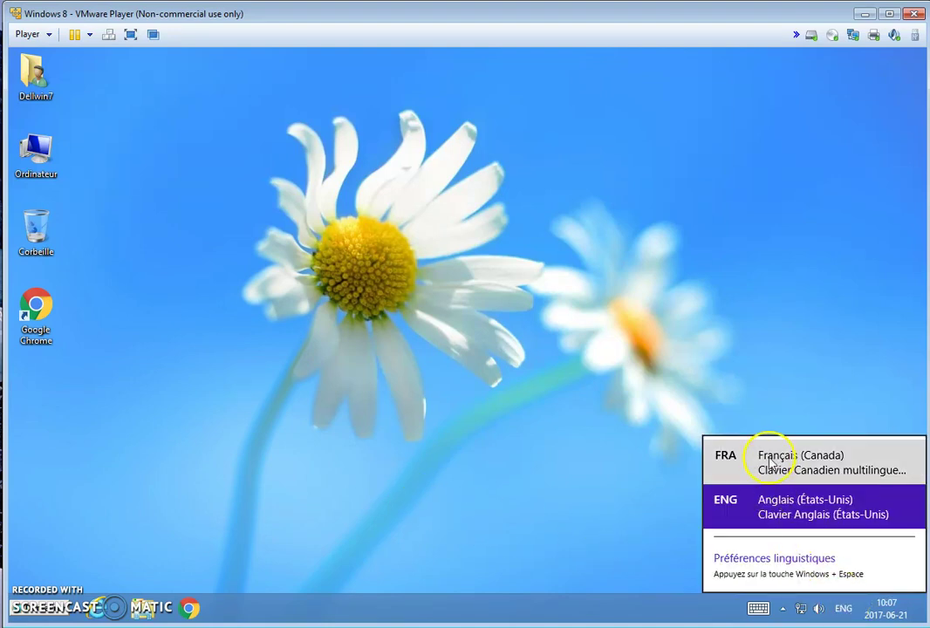
{"action": "left_click", "coordinate": [773, 461]}
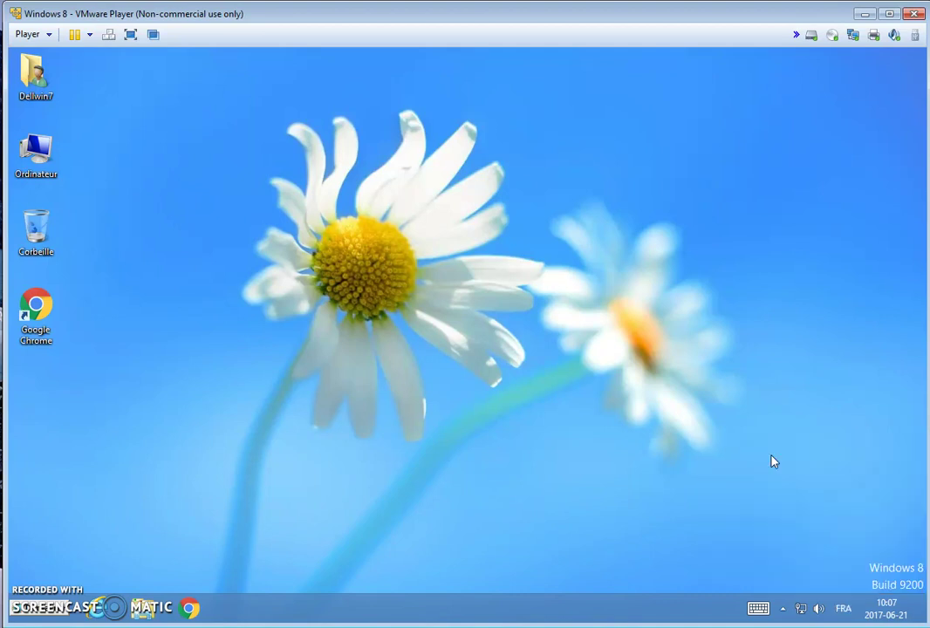
{"action": "left_click", "coordinate": [757, 498]}
{"action": "left_click", "coordinate": [627, 545]}
{"action": "left_click", "coordinate": [795, 569]}
Step: Browse the installed program folders, including Outils d'administration, Options d'ergonomie and Accessoires Windows, to check their display language
{"action": "left_click", "coordinate": [26, 608]}
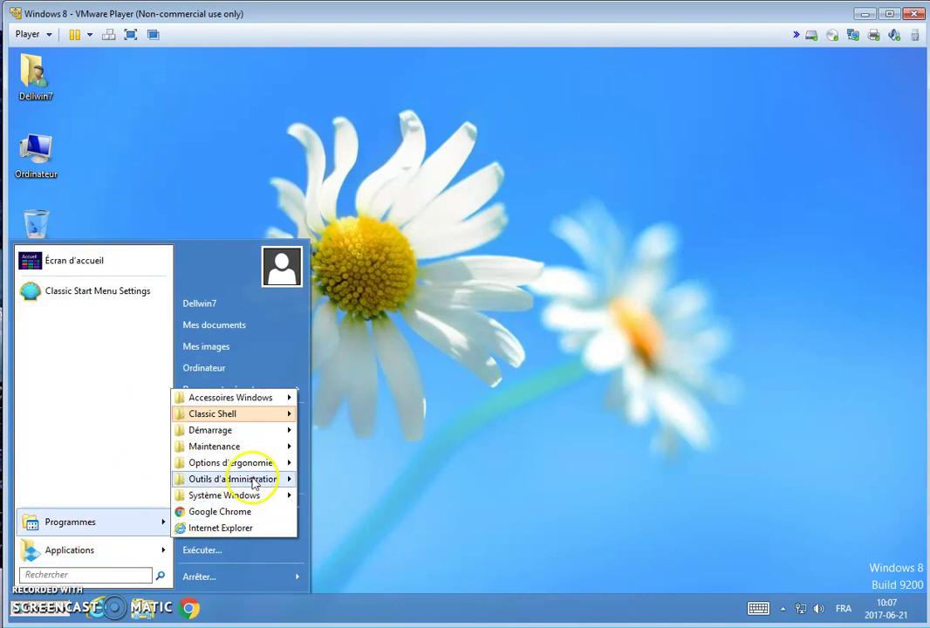
{"action": "mouse_move", "coordinate": [256, 481]}
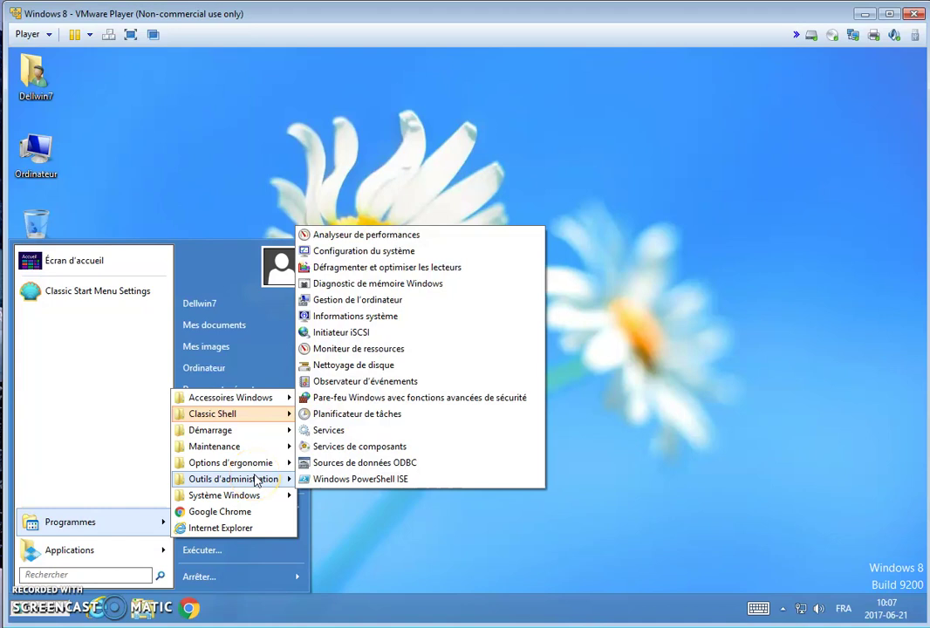
{"action": "left_click", "coordinate": [247, 463]}
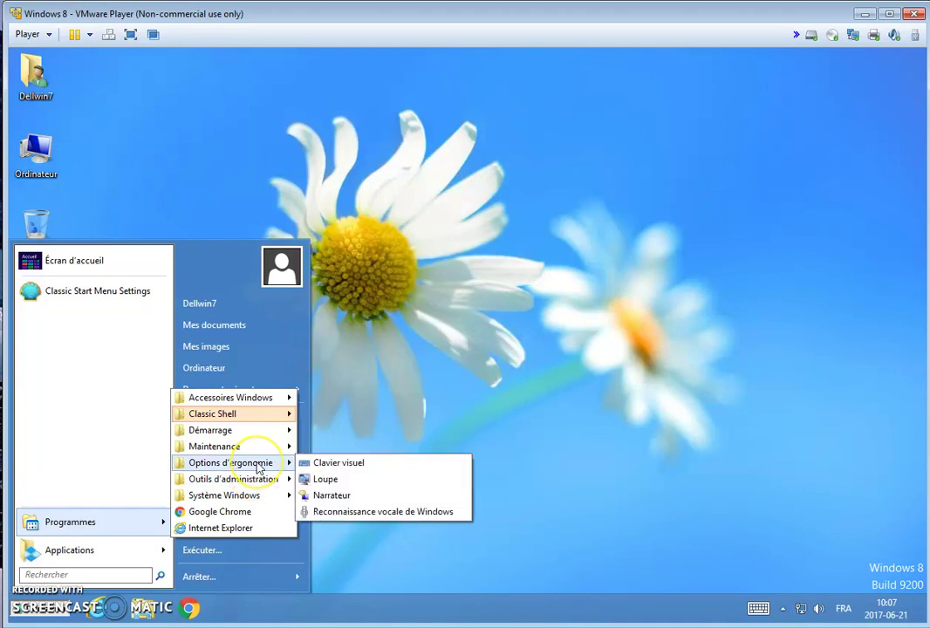
{"action": "mouse_move", "coordinate": [256, 497]}
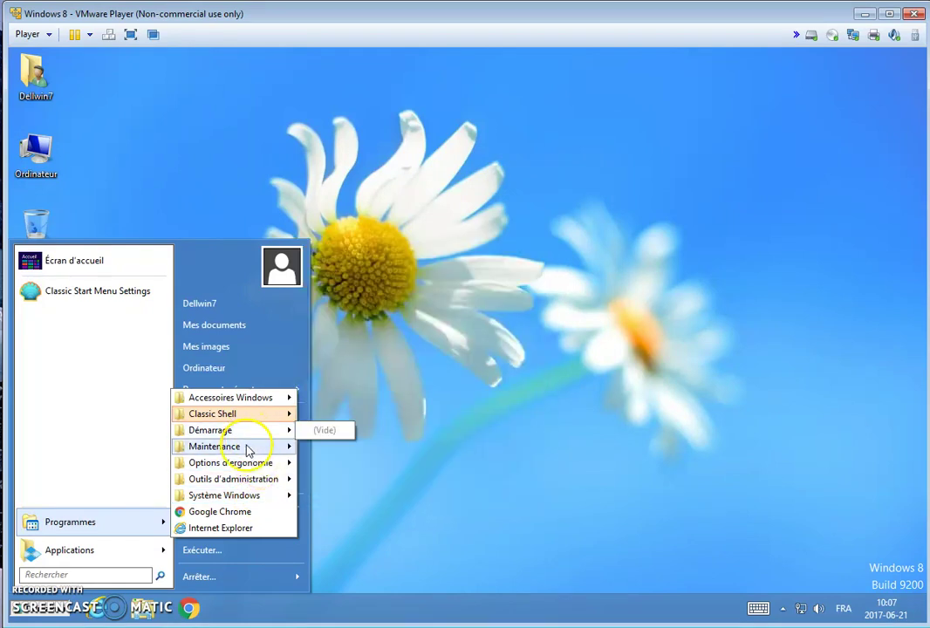
{"action": "mouse_move", "coordinate": [247, 449]}
{"action": "mouse_move", "coordinate": [259, 398]}
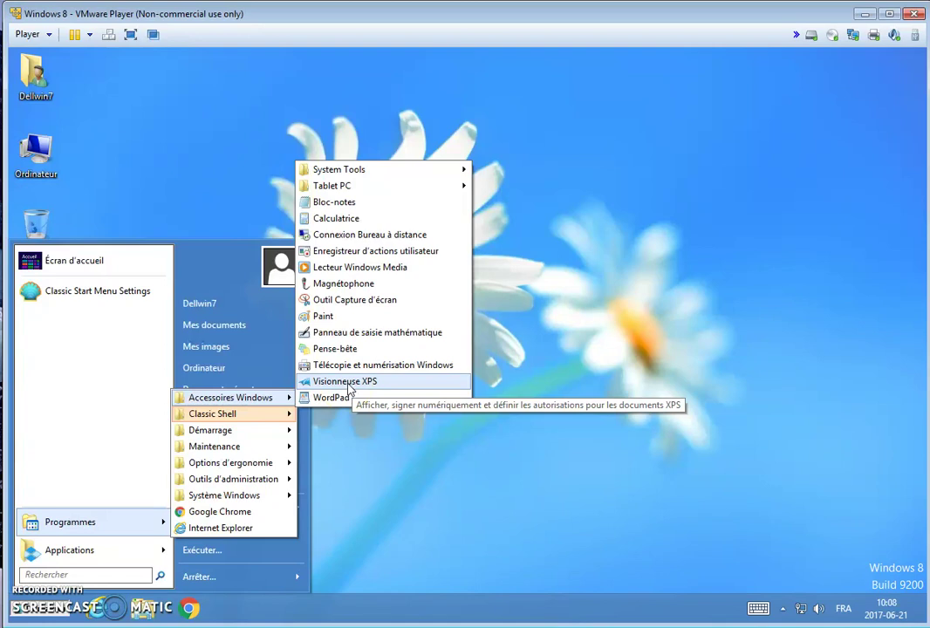
Step: Open Paint from the Windows accessories to check its interface language, and close it
{"action": "left_click", "coordinate": [379, 366]}
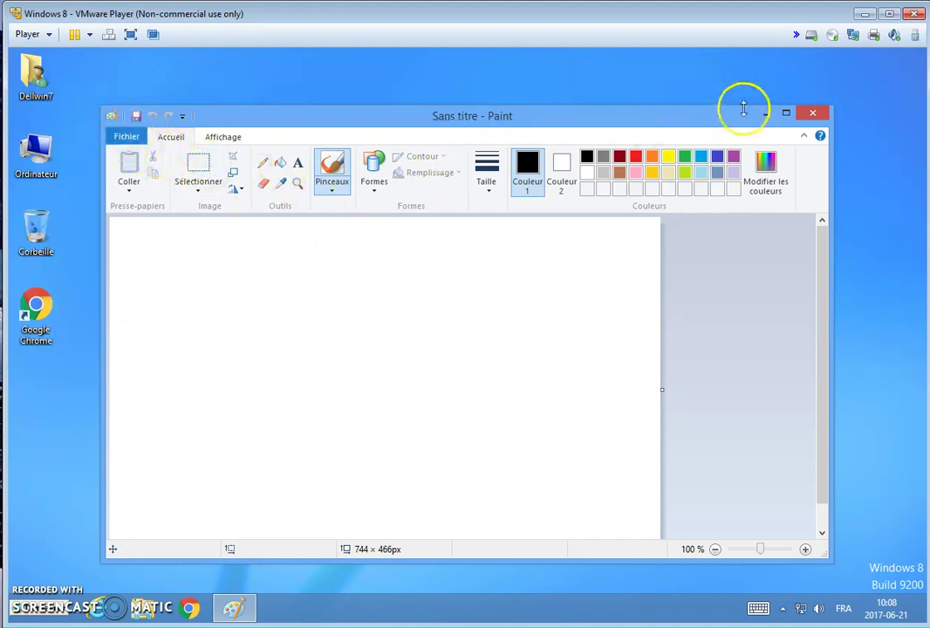
{"action": "left_click", "coordinate": [810, 116]}
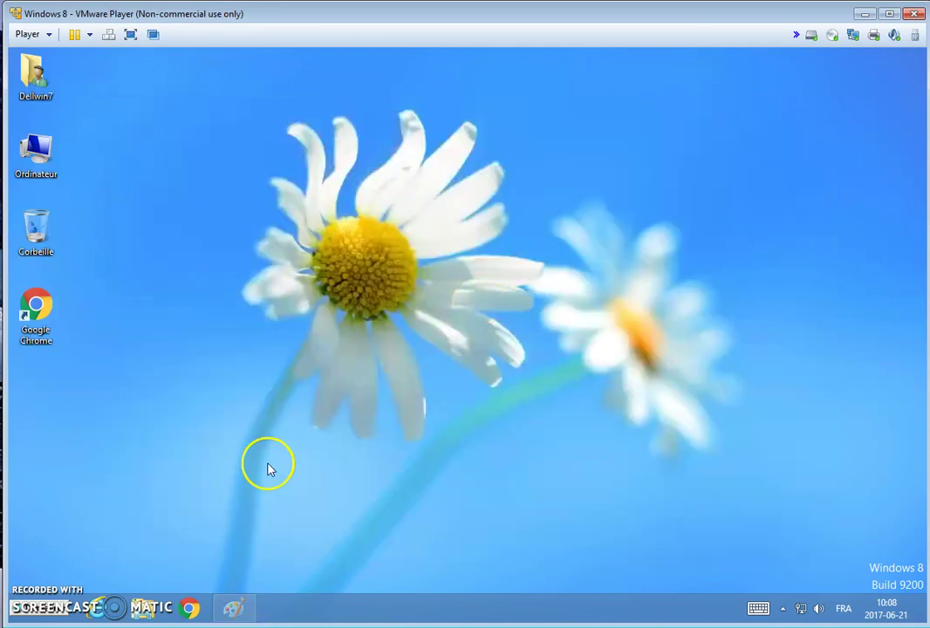
Step: Open Pense-bête and write a note with the lines "Réparation d'ordinateur", "à Laval", "Le meuilleur c'est PGL" and "Info"
{"action": "left_click", "coordinate": [35, 605]}
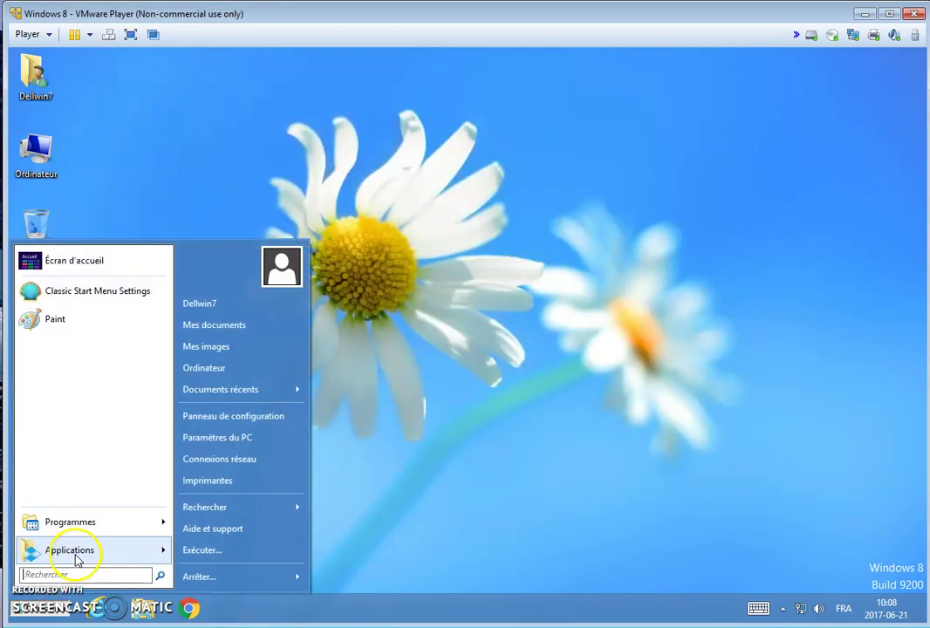
{"action": "mouse_move", "coordinate": [128, 523]}
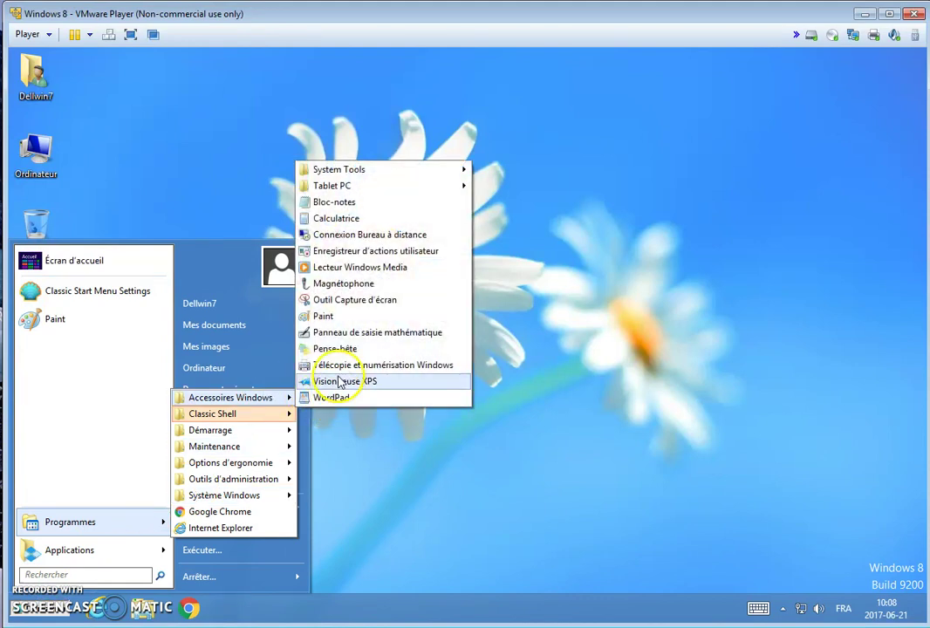
{"action": "left_click", "coordinate": [347, 348]}
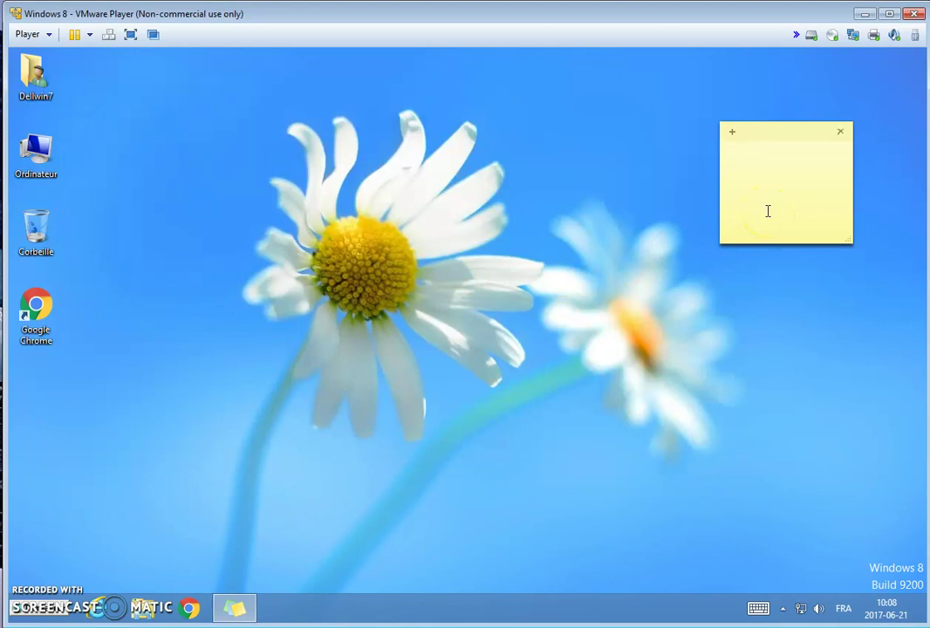
{"action": "type", "text": "Réparation d'ordinateur"}
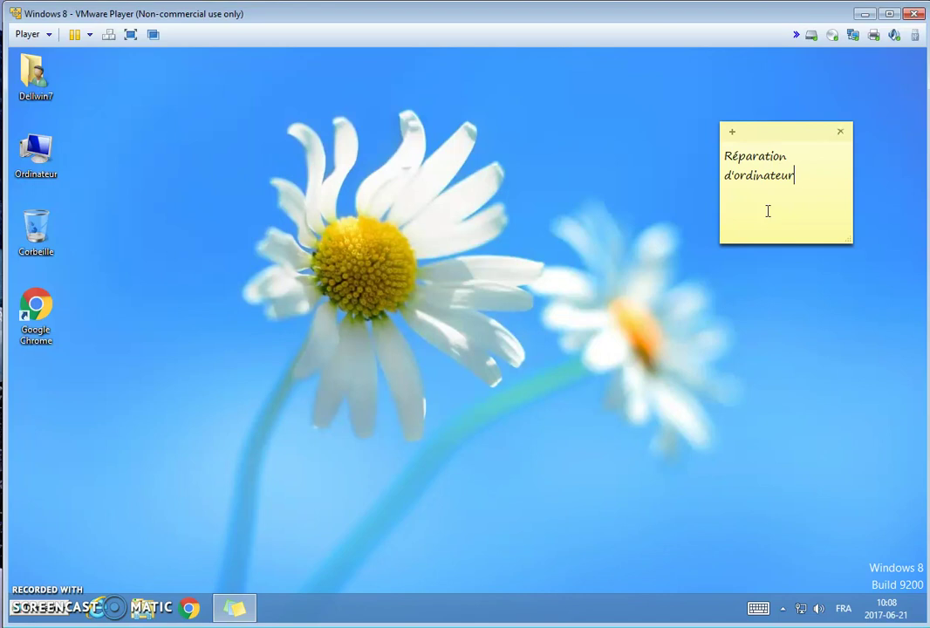
{"action": "key", "text": "Return"}
{"action": "type", "text": "à Laval"}
{"action": "key", "text": "Return"}
{"action": "type", "text": "Le meilleur c'est PGL"}
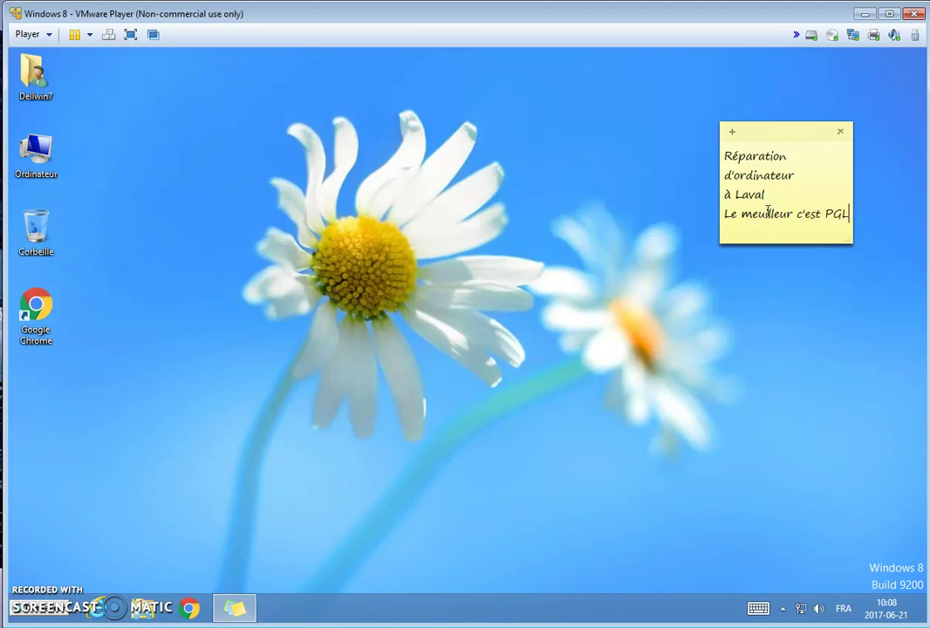
{"action": "key", "text": "Return"}
{"action": "type", "text": "Info"}
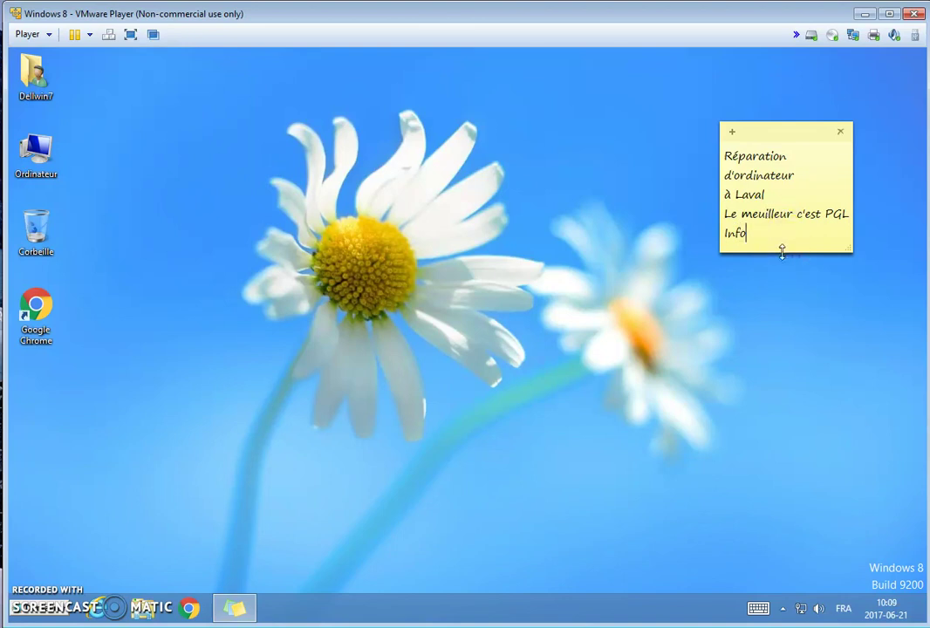
Step: Add a second, blank sticky note beside the written one and return the focus to the desktop
{"action": "left_click", "coordinate": [734, 134]}
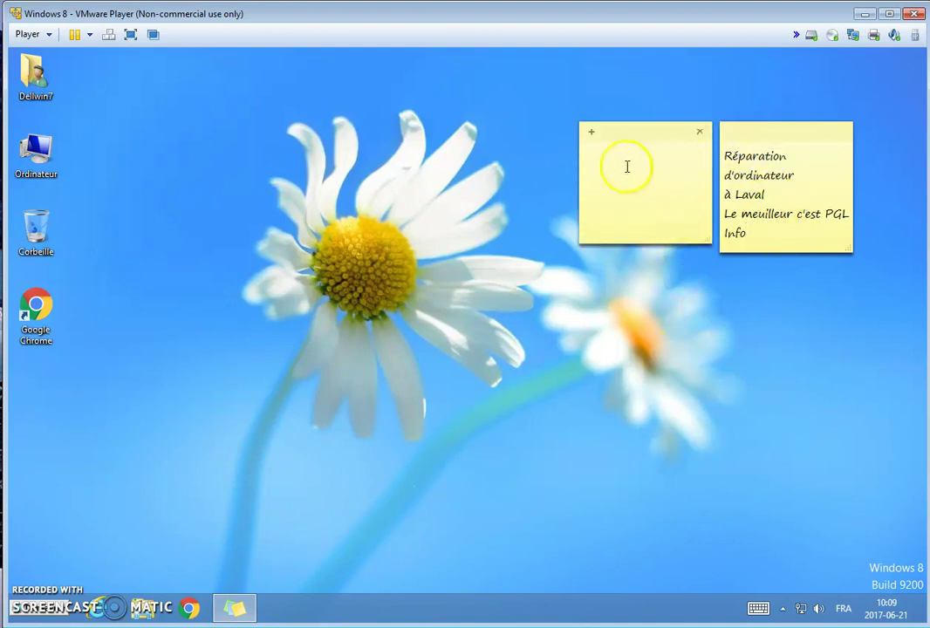
{"action": "left_click", "coordinate": [703, 377]}
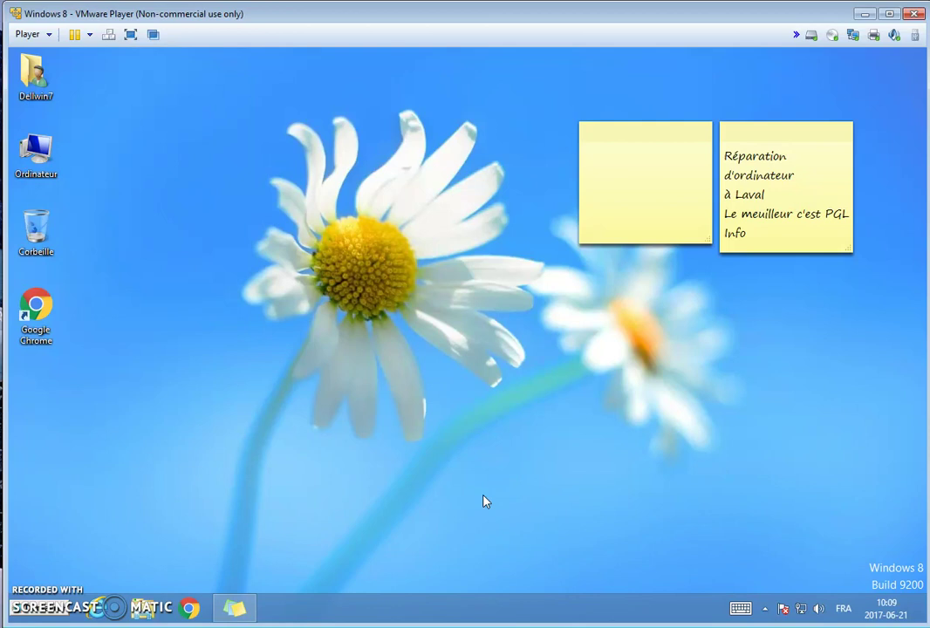
{"action": "left_click", "coordinate": [449, 491]}
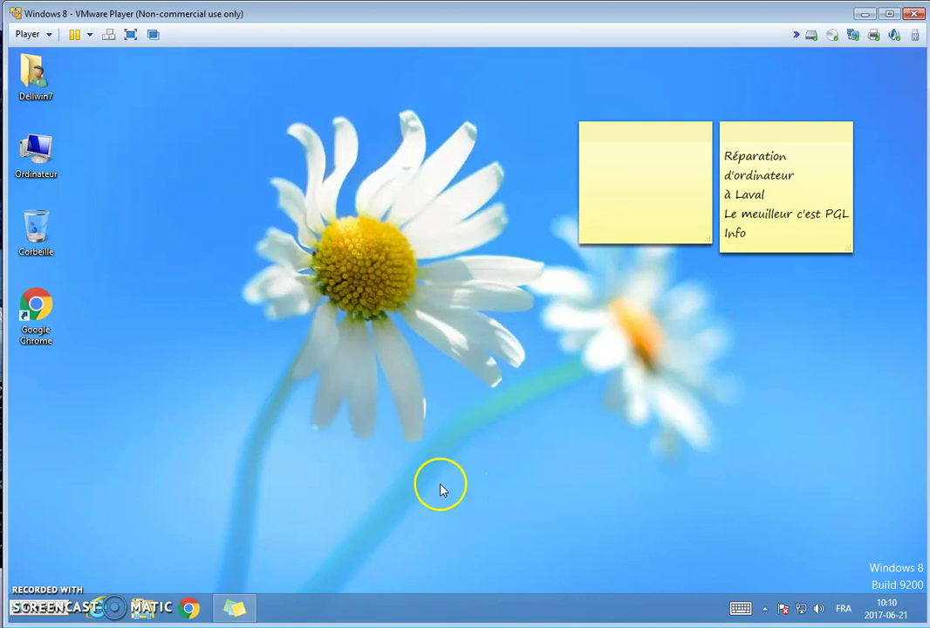